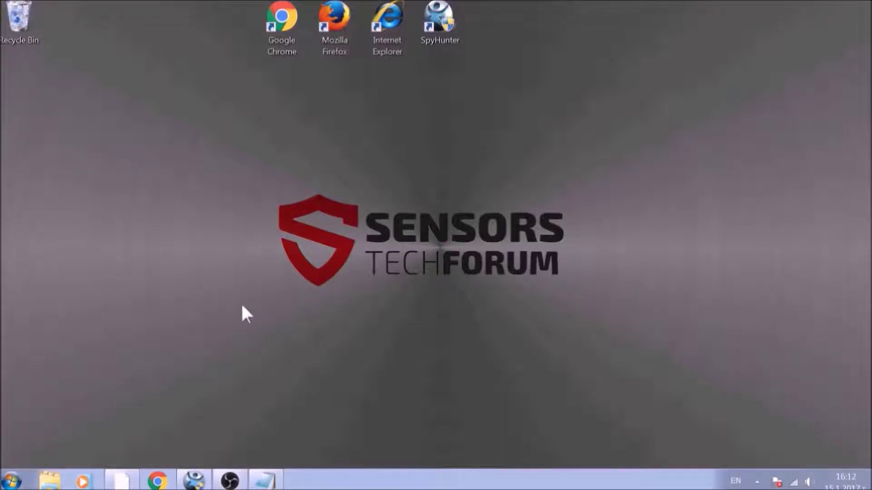
Step: Open the installed programs list by running APPWIZ.CPL from the Run box
{"action": "key", "text": "super+r"}
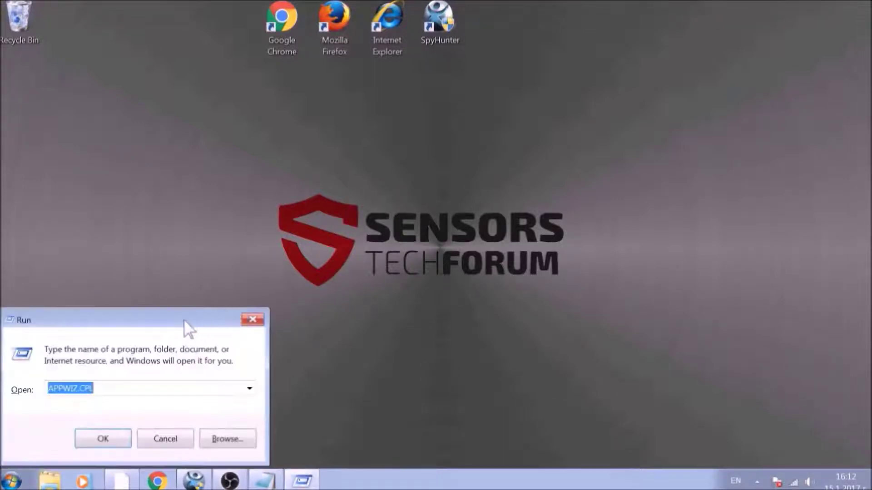
{"action": "left_click_drag", "start_coordinate": [188, 328], "coordinate": [441, 186]}
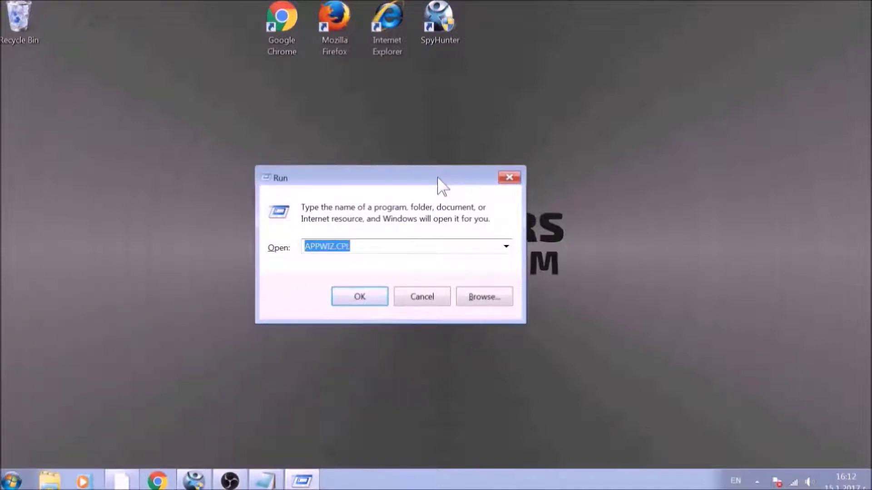
{"action": "type", "text": "APPWIZ"}
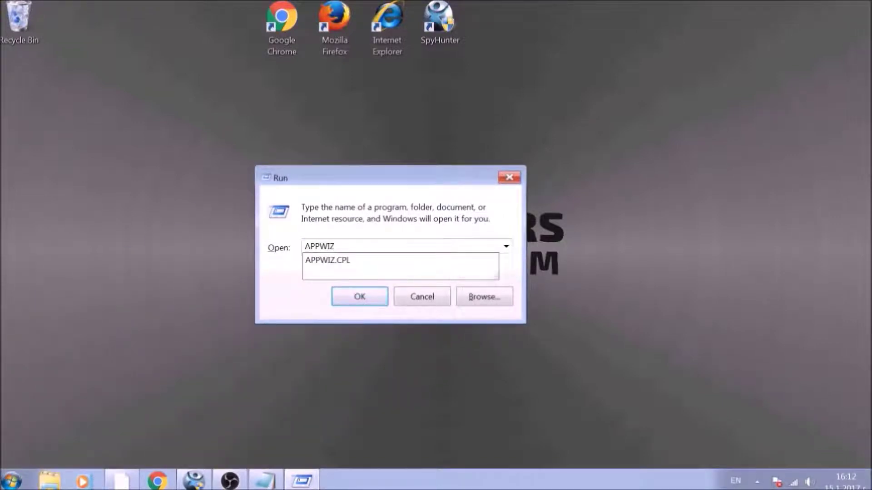
{"action": "type", "text": ".CPL"}
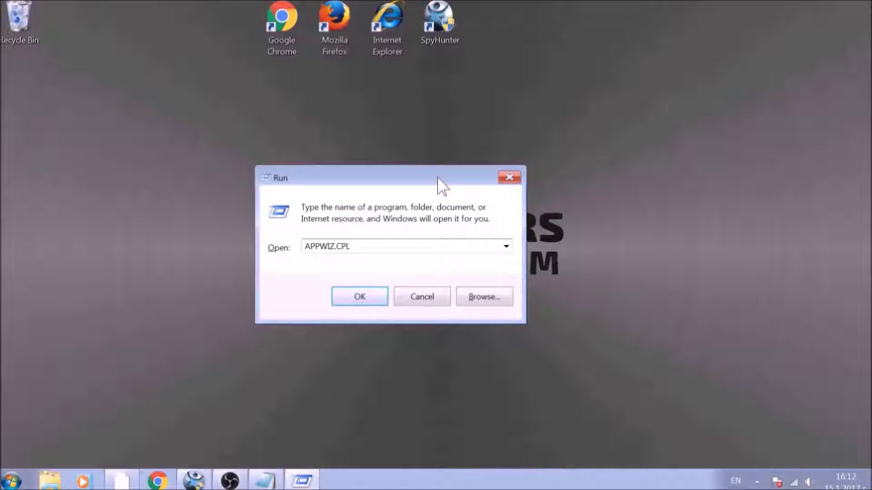
{"action": "left_click", "coordinate": [356, 298]}
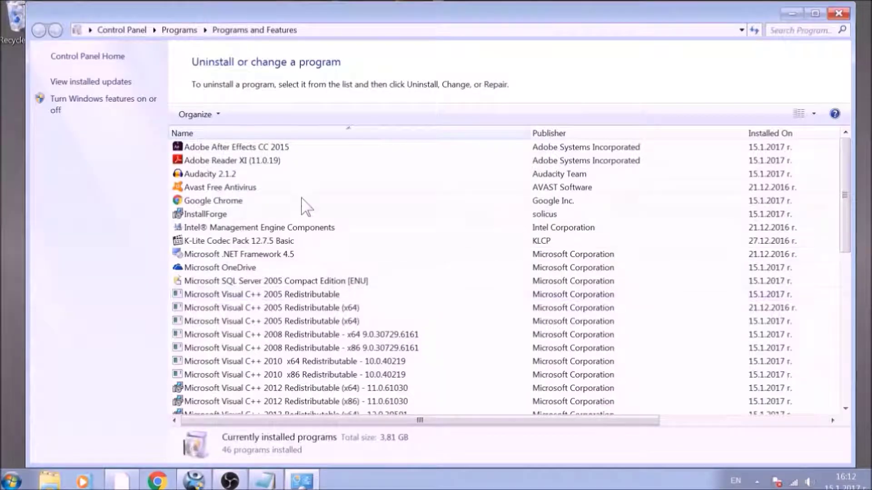
Step: Uninstall SUSPICIOUS PROGRAM, confirm the removal, and close Programs and Features
{"action": "scroll", "coordinate": [304, 195], "scroll_direction": "down", "scroll_amount": 1}
{"action": "scroll", "coordinate": [308, 245], "scroll_direction": "down", "scroll_amount": 8}
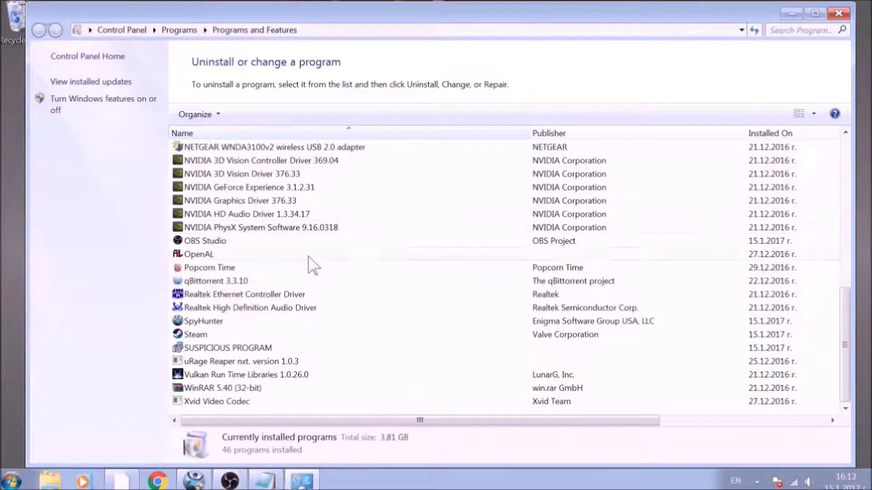
{"action": "left_click", "coordinate": [293, 349]}
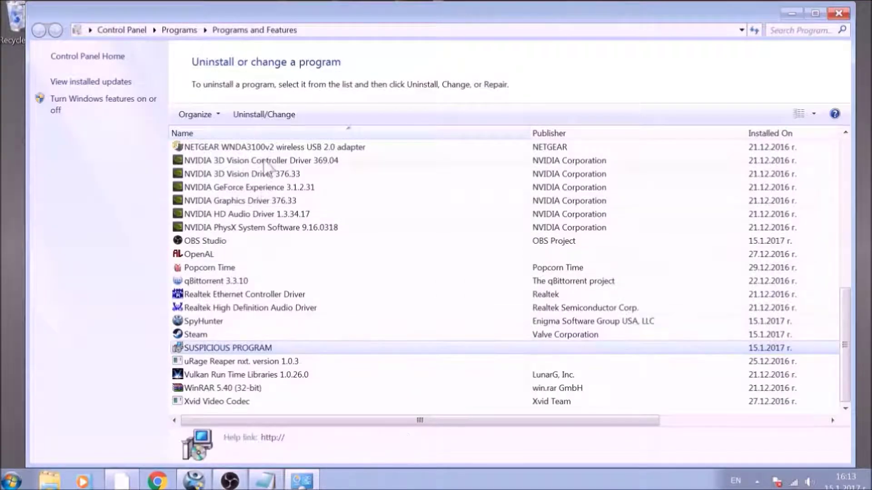
{"action": "left_click", "coordinate": [271, 116]}
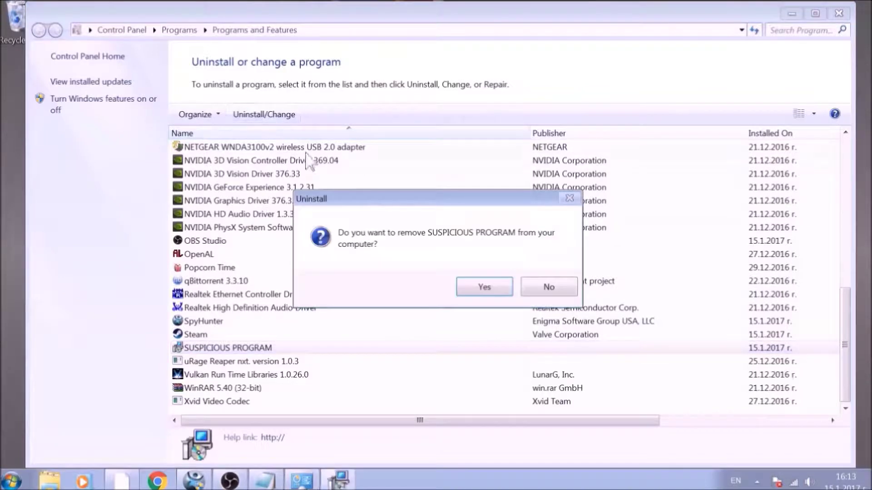
{"action": "left_click", "coordinate": [483, 286]}
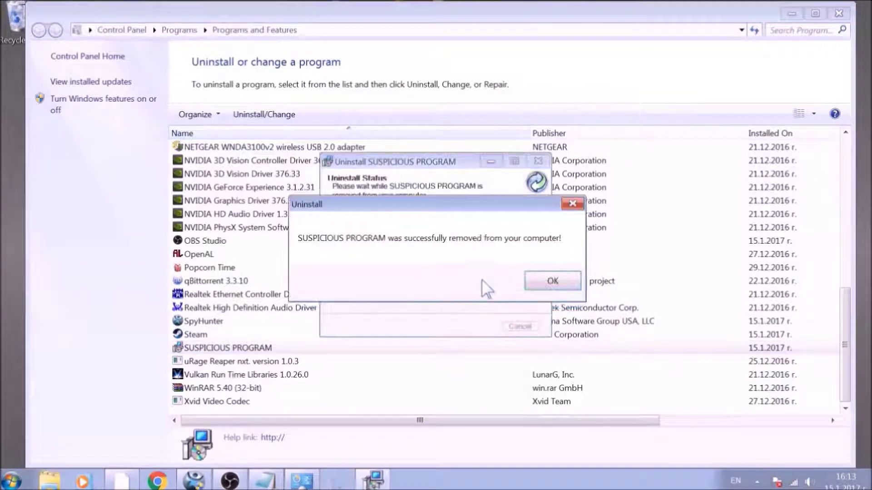
{"action": "left_click", "coordinate": [543, 280]}
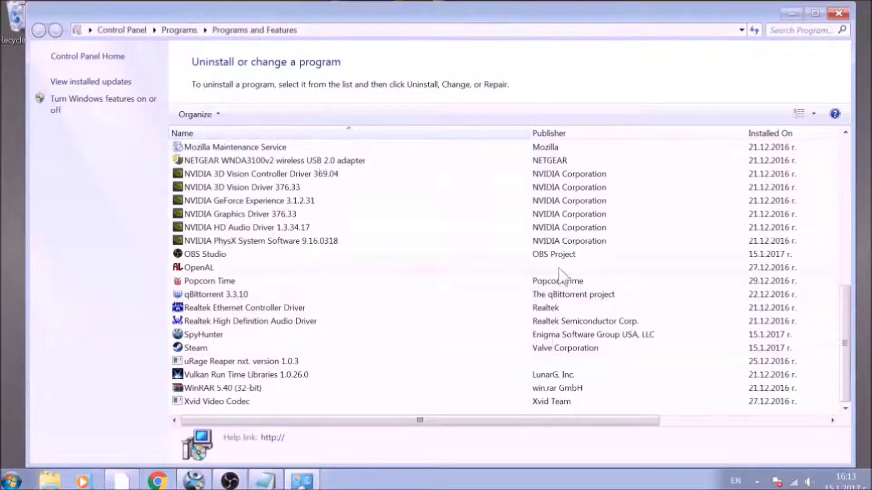
{"action": "left_click", "coordinate": [848, 14]}
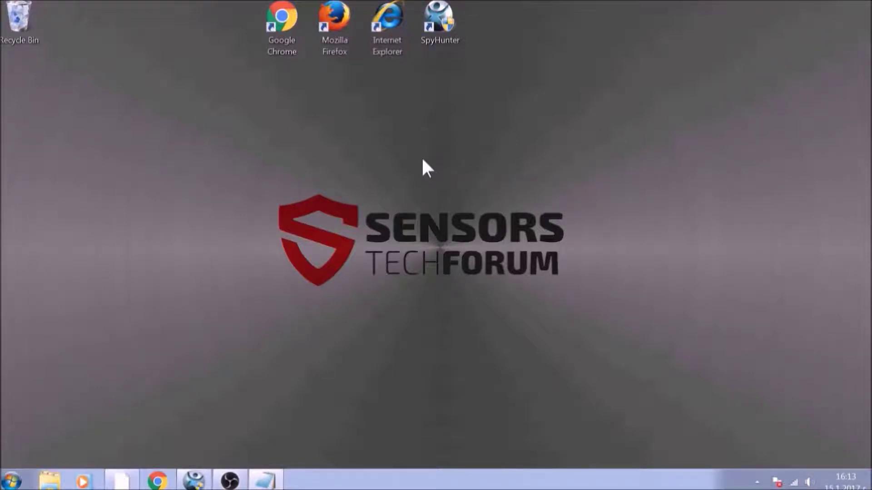
Step: Launch Chrome from the desktop and go to chrome://net-internals/#DNS
{"action": "double_click", "coordinate": [293, 28]}
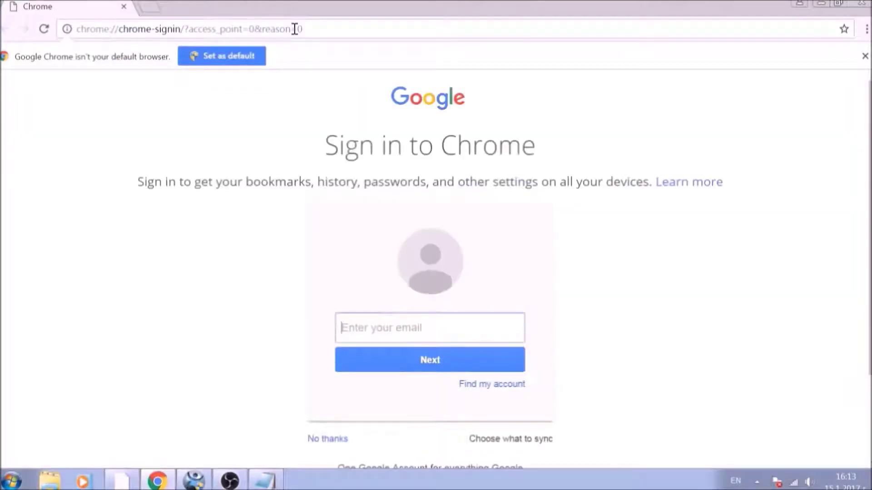
{"action": "left_click", "coordinate": [307, 28]}
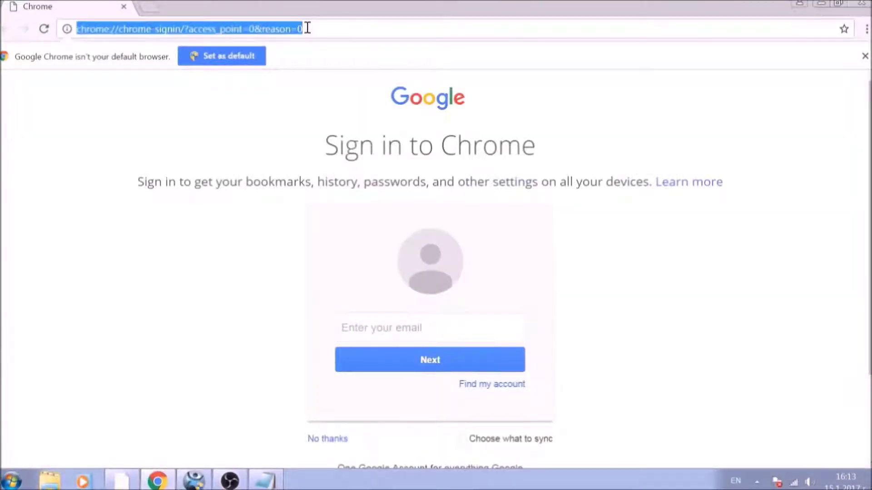
{"action": "type", "text": "CHROME"}
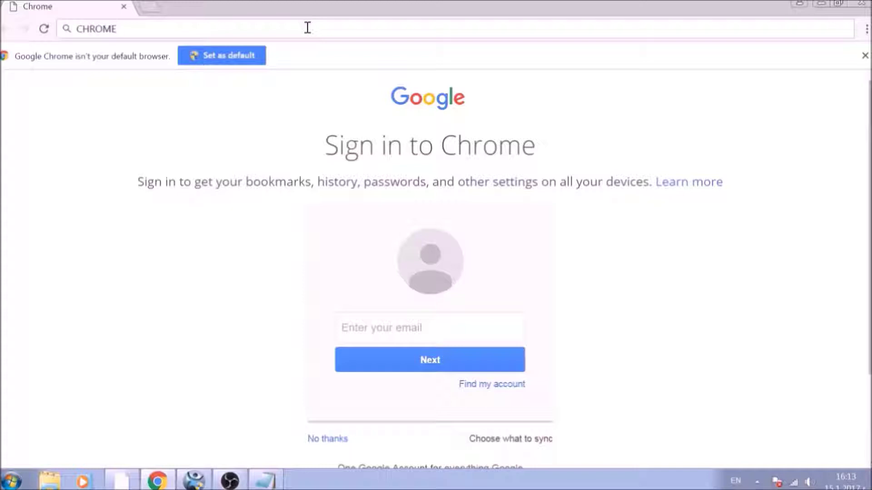
{"action": "type", "text": "://NE"}
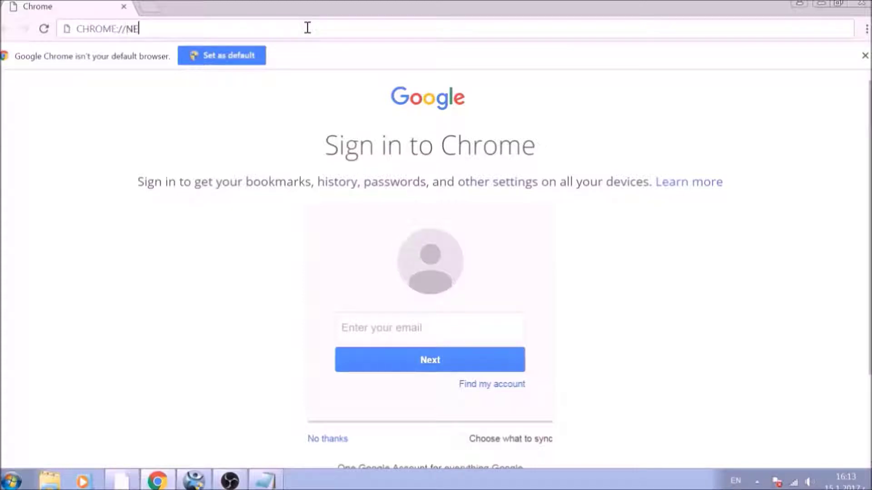
{"action": "type", "text": "T-INTER"}
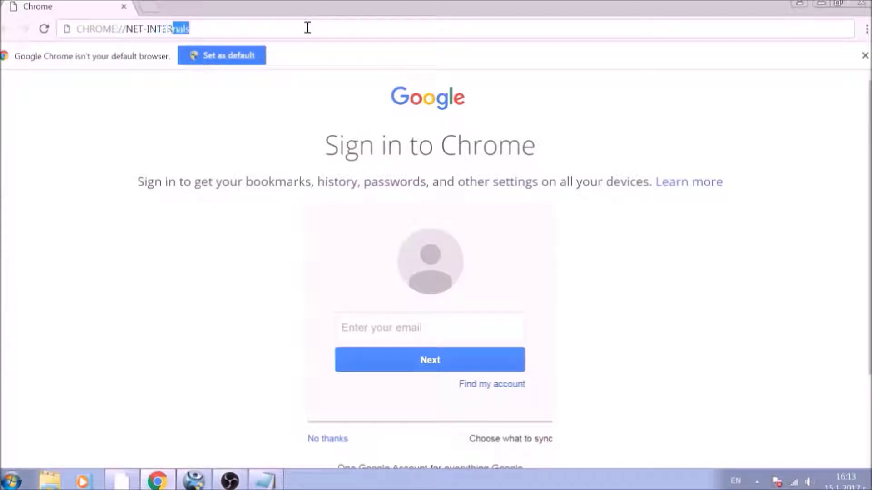
{"action": "type", "text": "NALS/#DNS"}
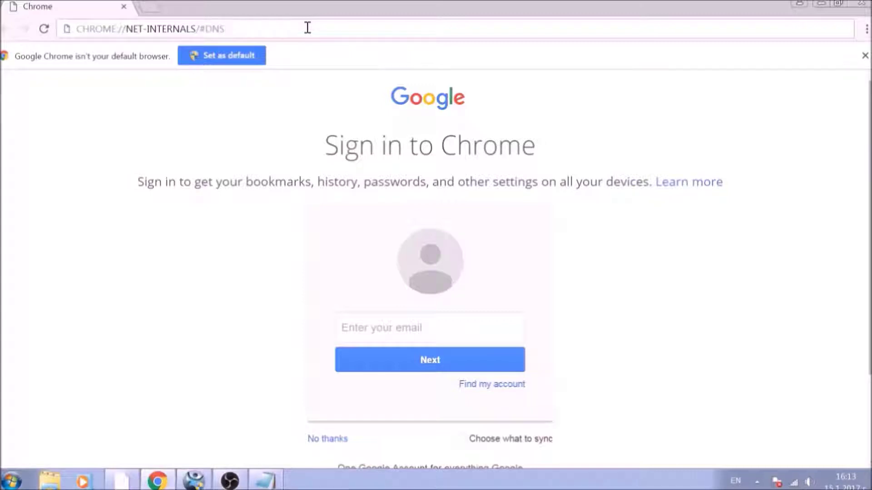
{"action": "key", "text": "Return"}
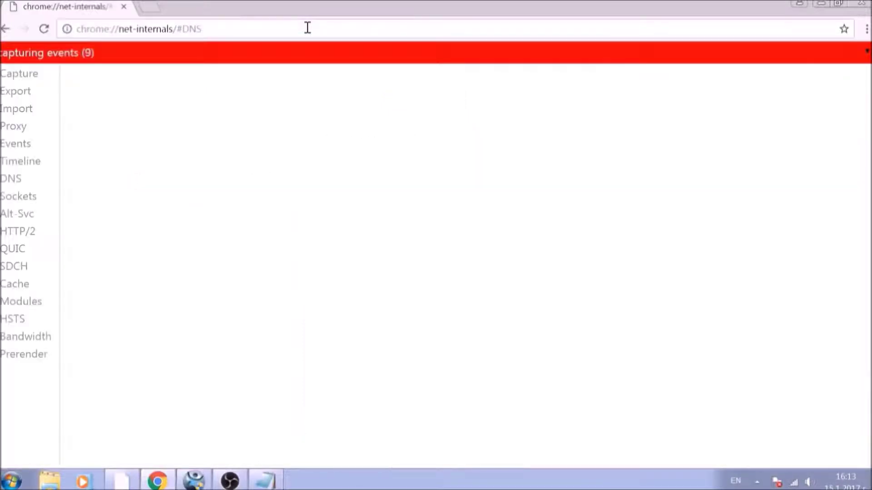
Step: Clear the DNS host resolver cache, then view the net-internals Cache statistics
{"action": "left_click", "coordinate": [14, 187]}
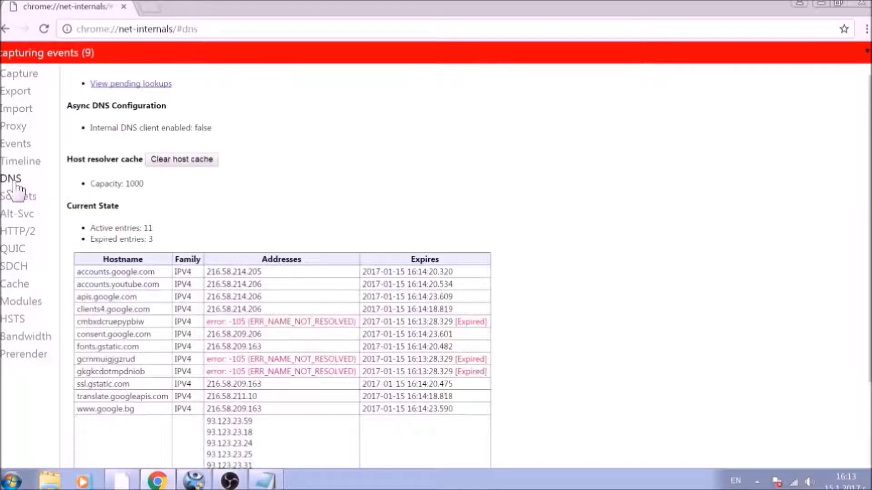
{"action": "left_click", "coordinate": [184, 163]}
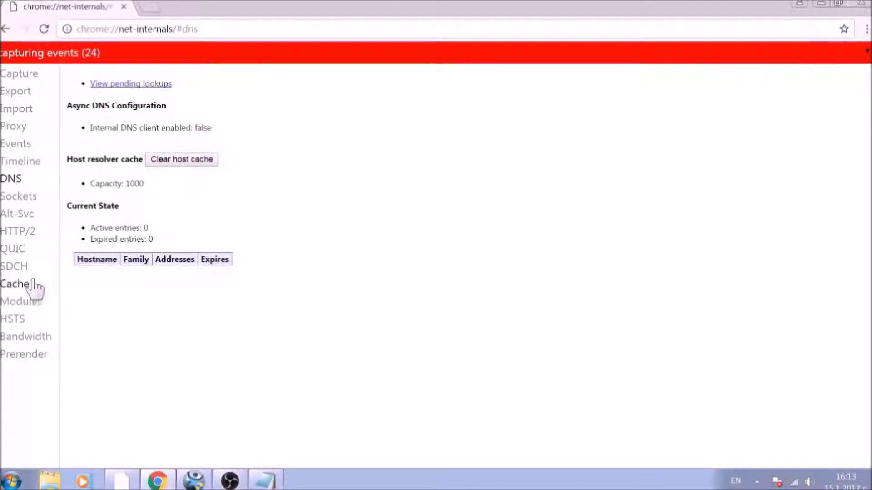
{"action": "left_click", "coordinate": [18, 284]}
{"action": "scroll", "coordinate": [91, 262], "scroll_direction": "down", "scroll_amount": 6}
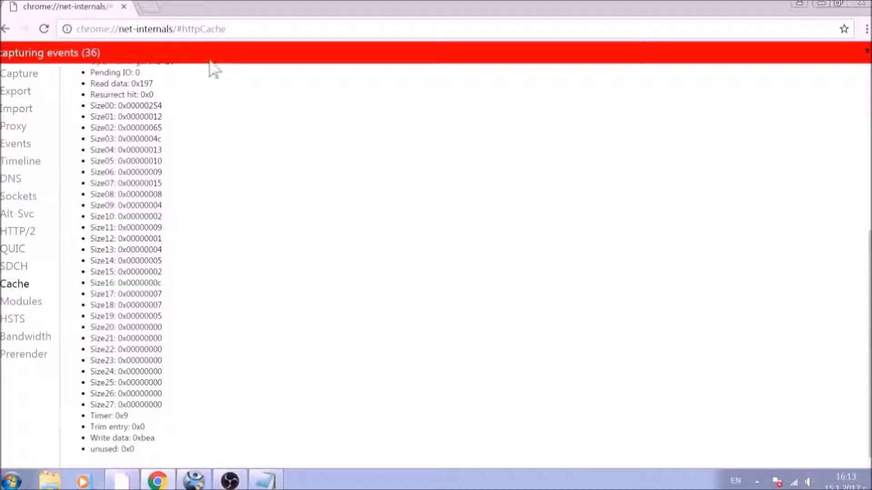
Step: Navigate Chrome to chrome://settings/clearBrowserData to show the Clear browsing data dialog
{"action": "left_click", "coordinate": [224, 29]}
{"action": "type", "text": "CH"}
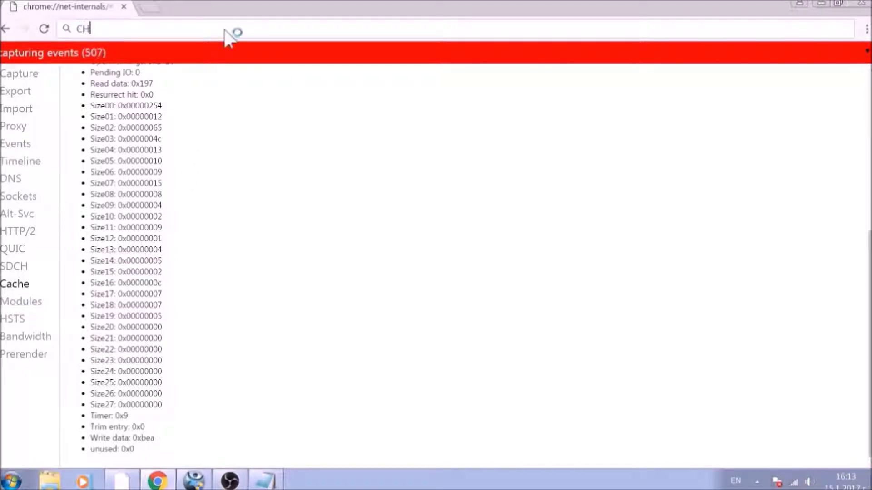
{"action": "type", "text": "ROME:"}
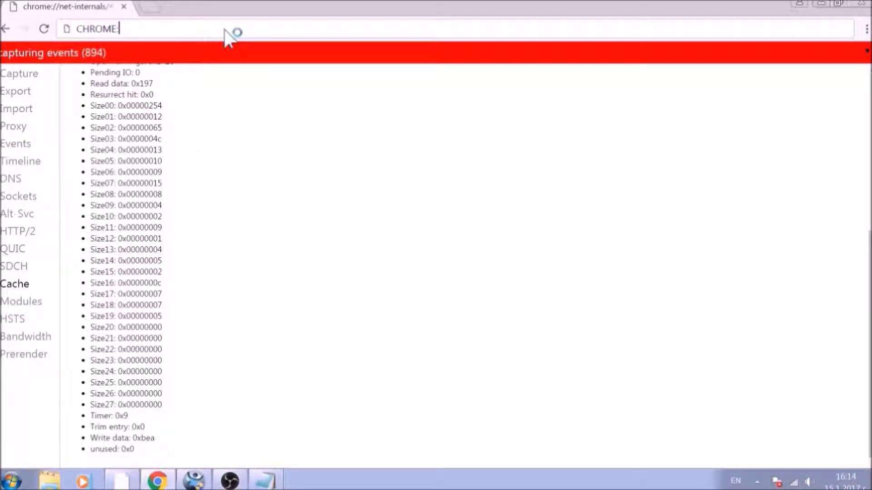
{"action": "type", "text": "//SETTI"}
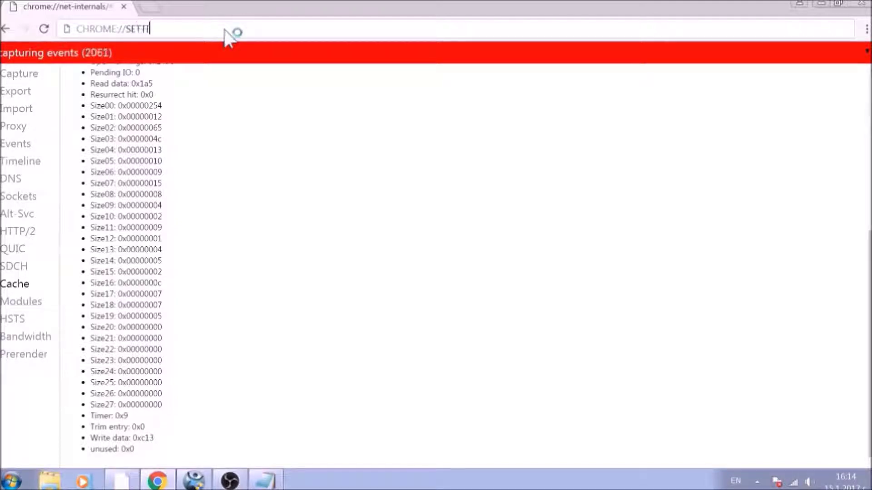
{"action": "type", "text": "NGS/CLEARBW"}
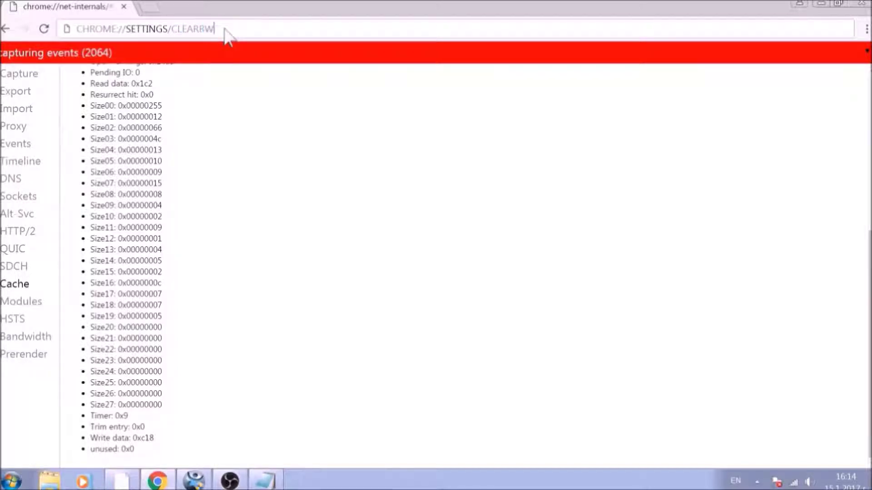
{"action": "key", "text": "BackSpace"}
{"action": "type", "text": "ROWSER"}
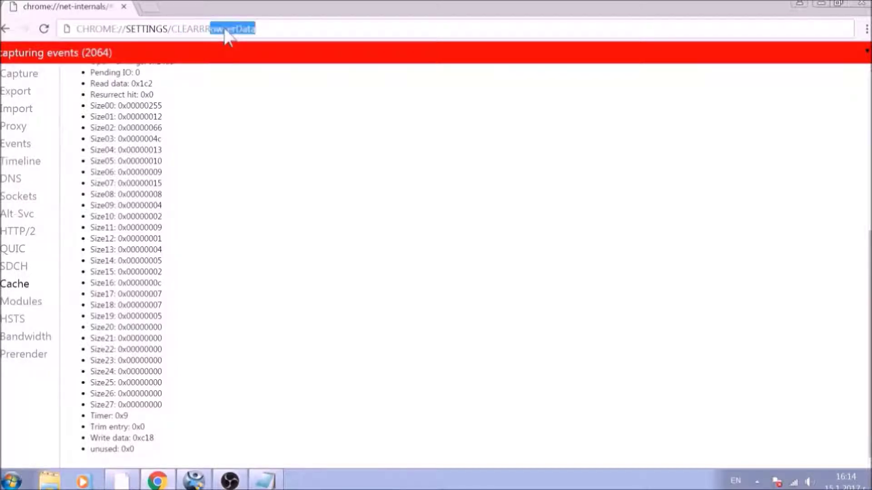
{"action": "type", "text": "DATA"}
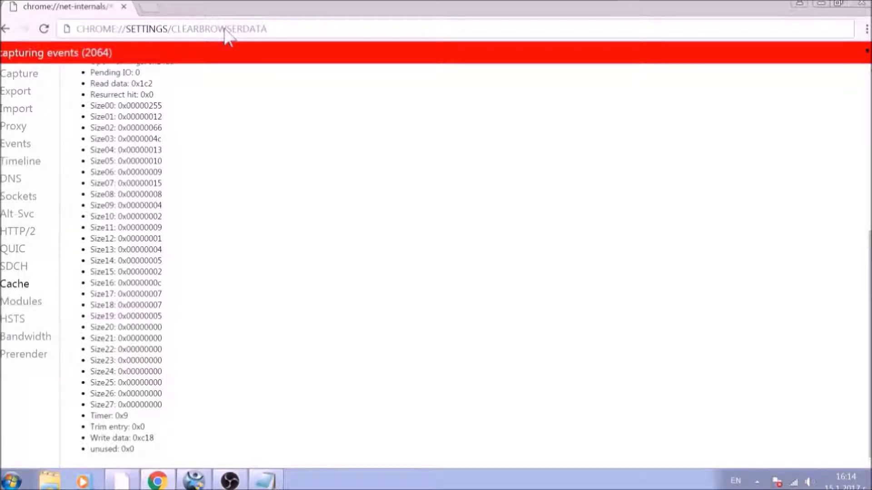
{"action": "key", "text": "Return"}
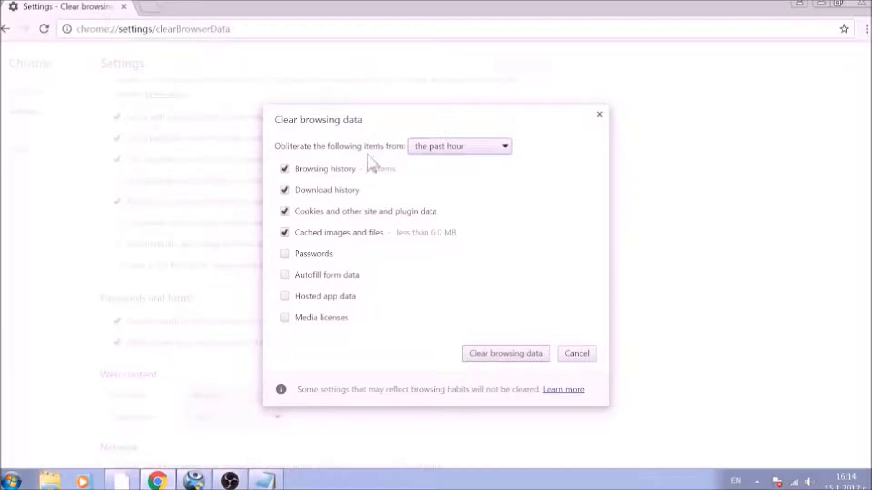
Step: Clear browsing data from the beginning of time, adding passwords, autofill, hosted app data and media licenses
{"action": "left_click", "coordinate": [502, 150]}
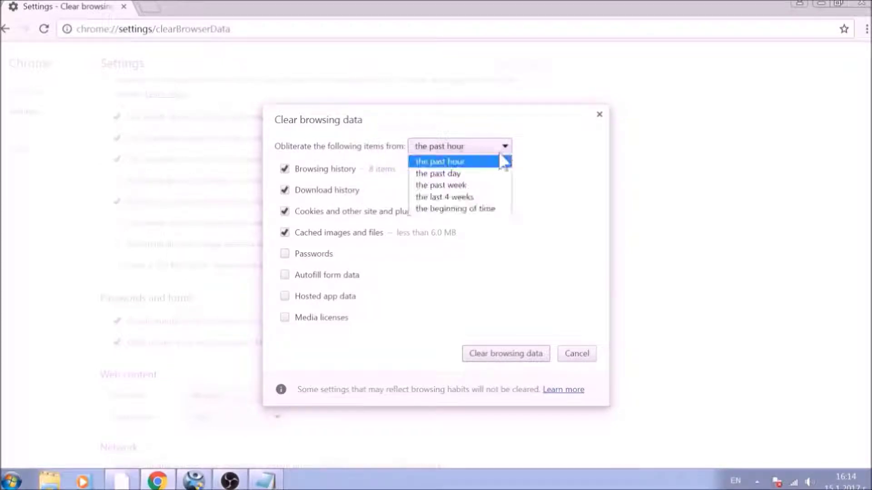
{"action": "left_click", "coordinate": [488, 209]}
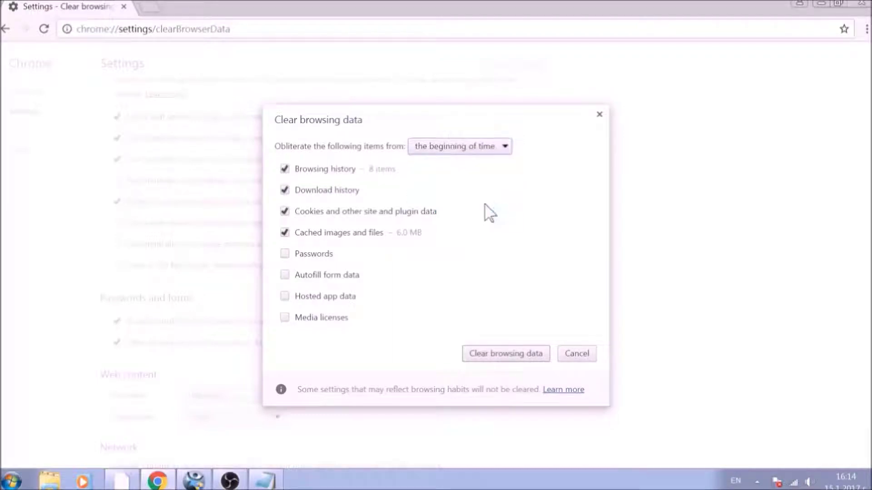
{"action": "left_click", "coordinate": [326, 254]}
{"action": "left_click", "coordinate": [330, 275]}
{"action": "left_click", "coordinate": [330, 300]}
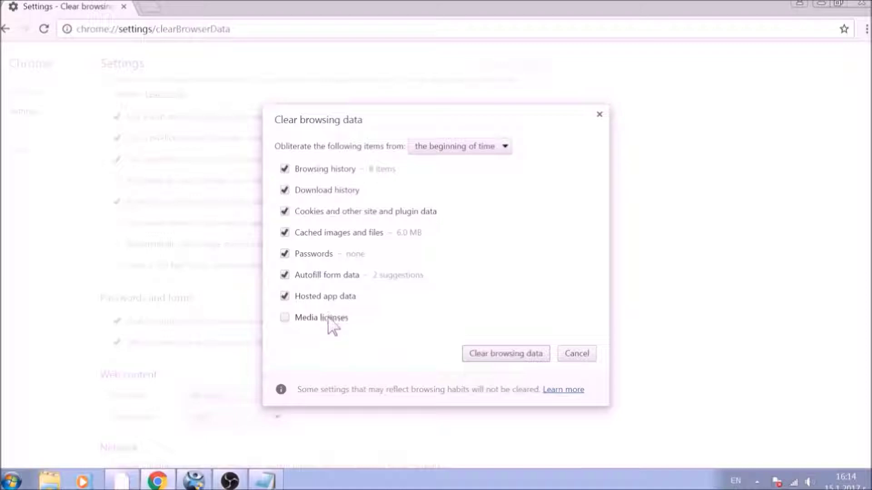
{"action": "left_click", "coordinate": [330, 320]}
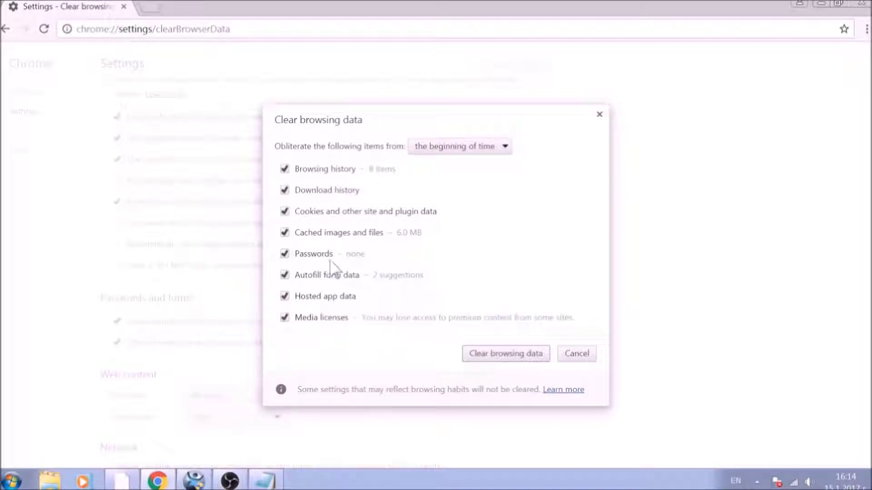
{"action": "left_click", "coordinate": [509, 356]}
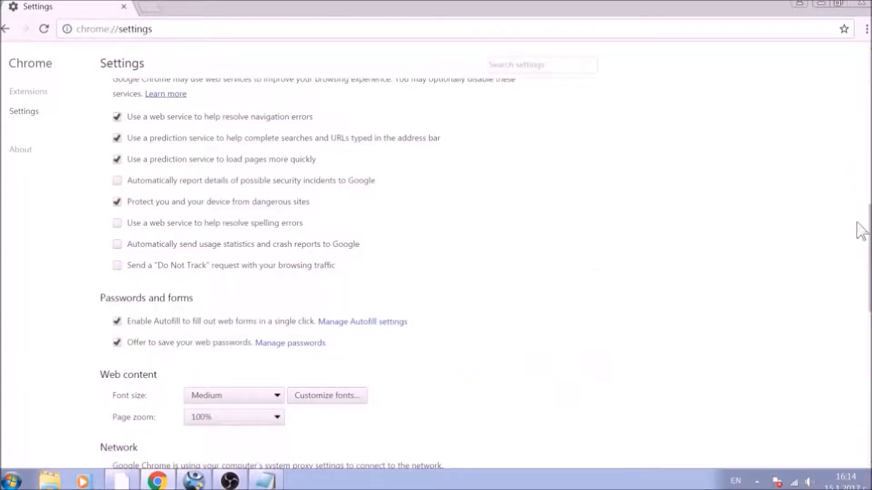
Step: Reset Chrome's settings to their original defaults, then close Chrome
{"action": "left_click_drag", "start_coordinate": [867, 268], "coordinate": [860, 420]}
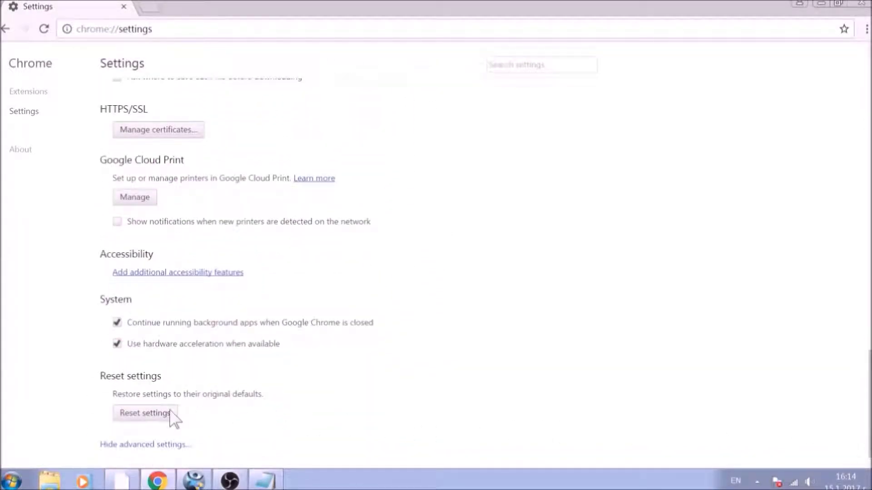
{"action": "left_click", "coordinate": [143, 414]}
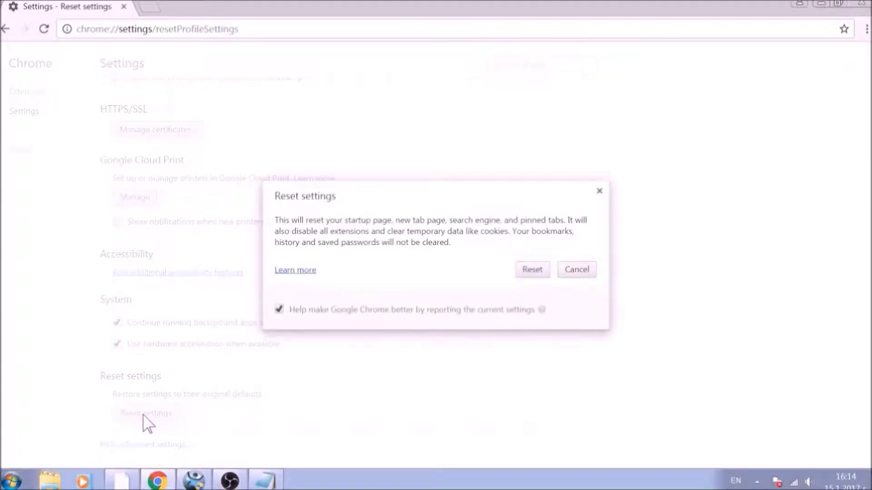
{"action": "left_click", "coordinate": [533, 270]}
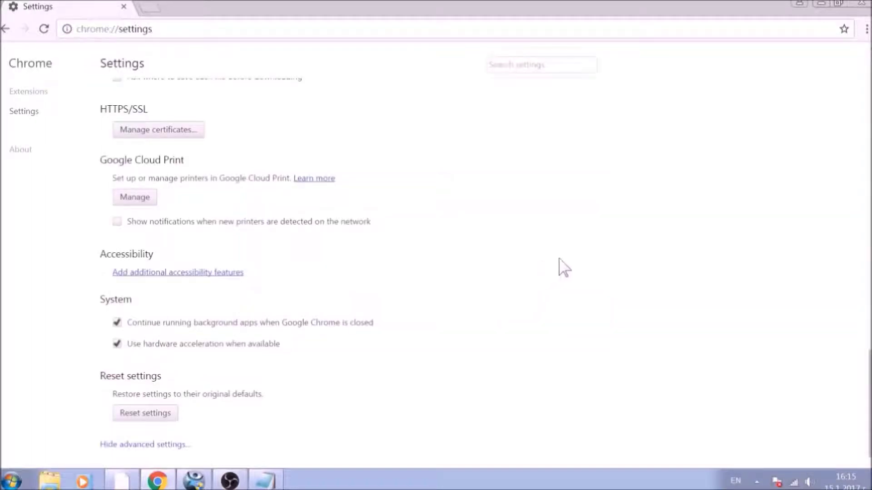
{"action": "left_click", "coordinate": [861, 6]}
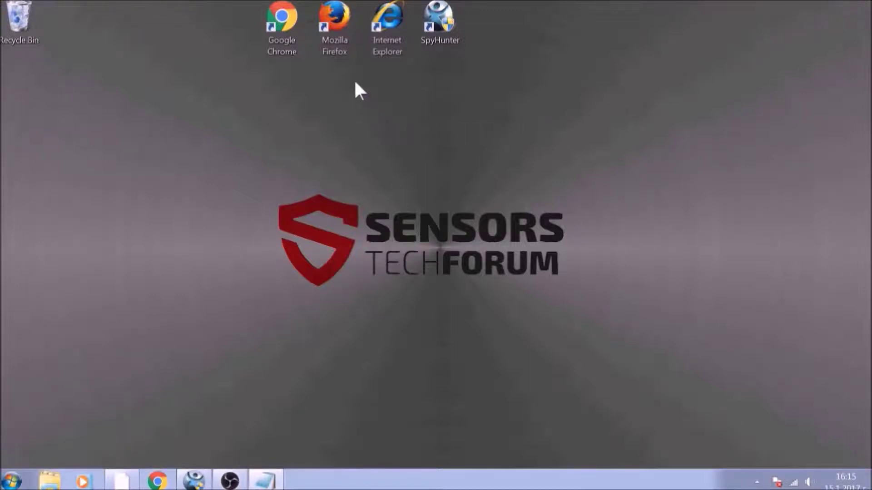
Step: Launch Firefox, open its Options with Alt+T, O, and restore the home page to default
{"action": "double_click", "coordinate": [340, 48]}
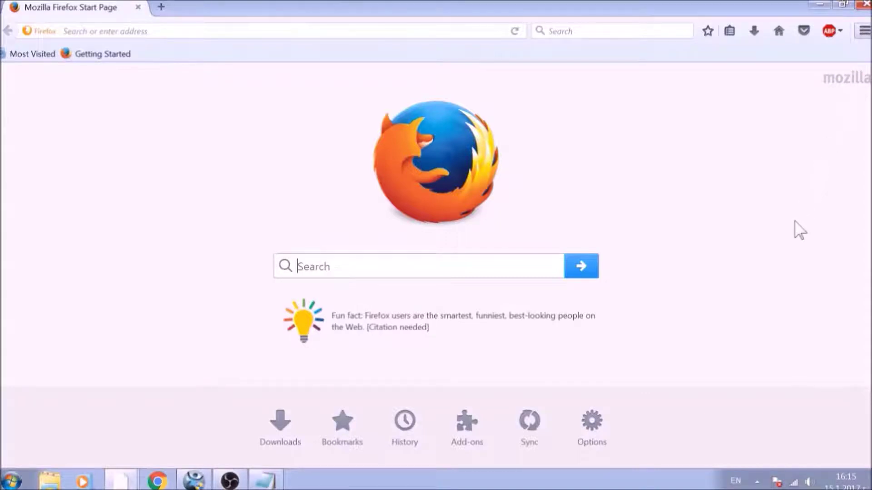
{"action": "key", "text": "alt+t"}
{"action": "key", "text": "o"}
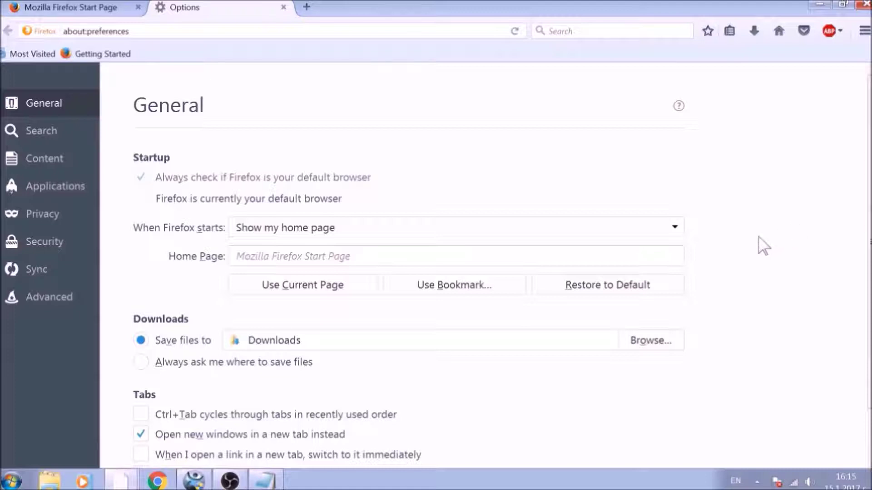
{"action": "left_click", "coordinate": [621, 292]}
{"action": "left_click", "coordinate": [283, 34]}
Step: Go to about:support and confirm Refresh Firefox to return it to defaults
{"action": "key", "text": "ctrl+a"}
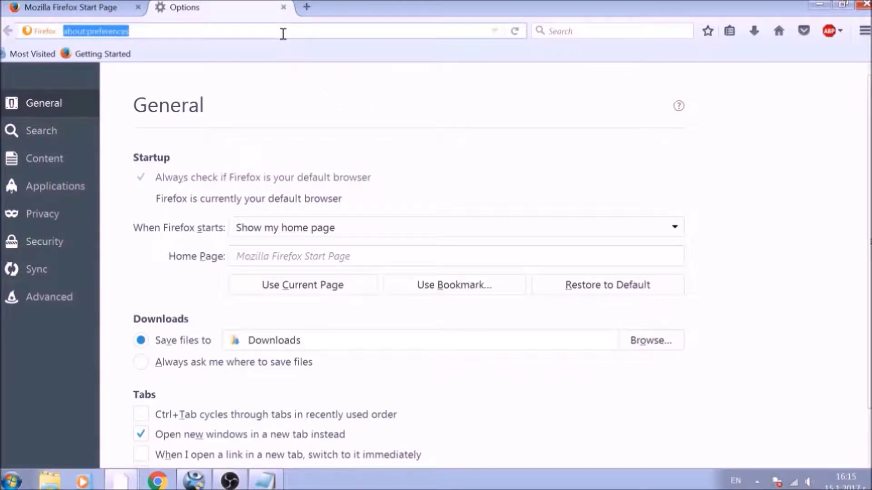
{"action": "type", "text": "ABO"}
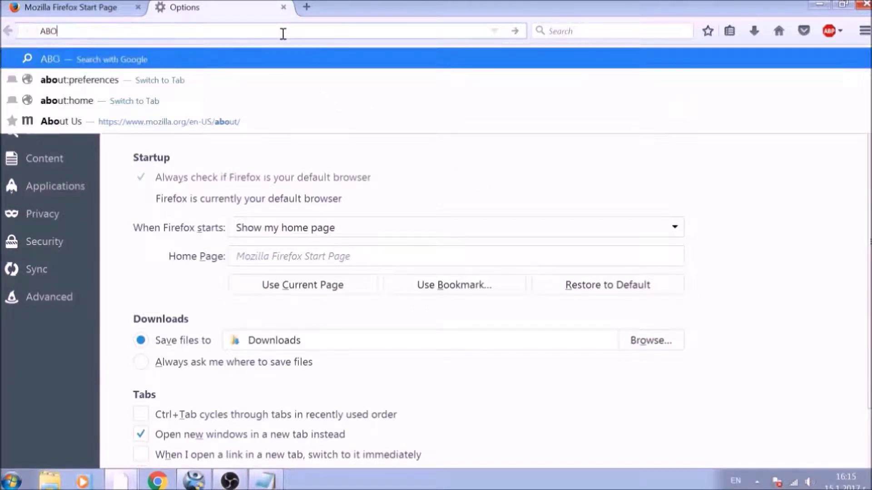
{"action": "type", "text": "UT:"}
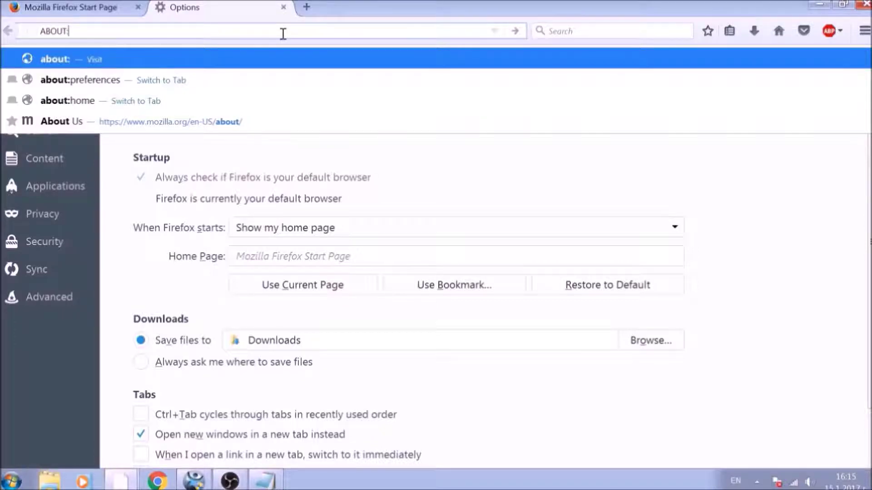
{"action": "type", "text": "SUPPORT"}
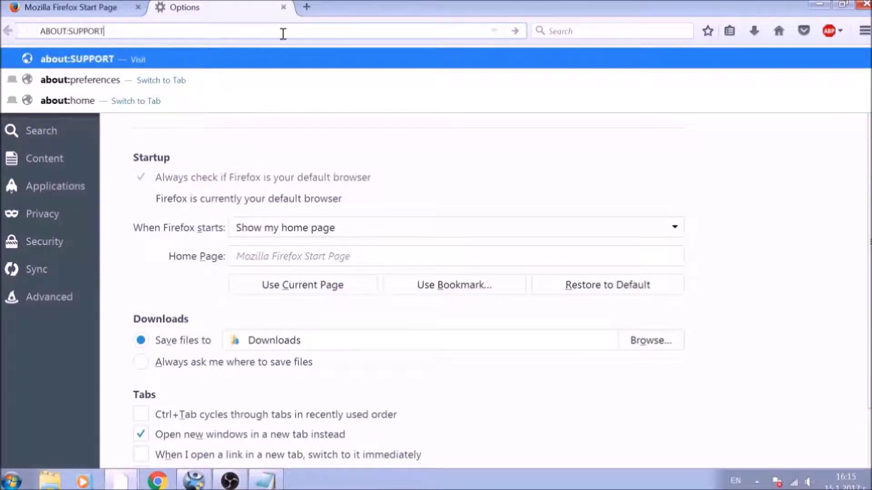
{"action": "key", "text": "Return"}
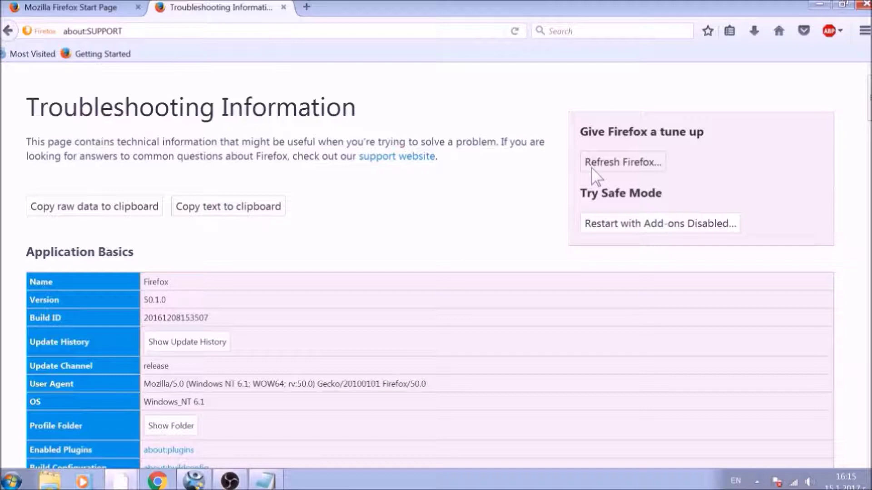
{"action": "left_click", "coordinate": [595, 176]}
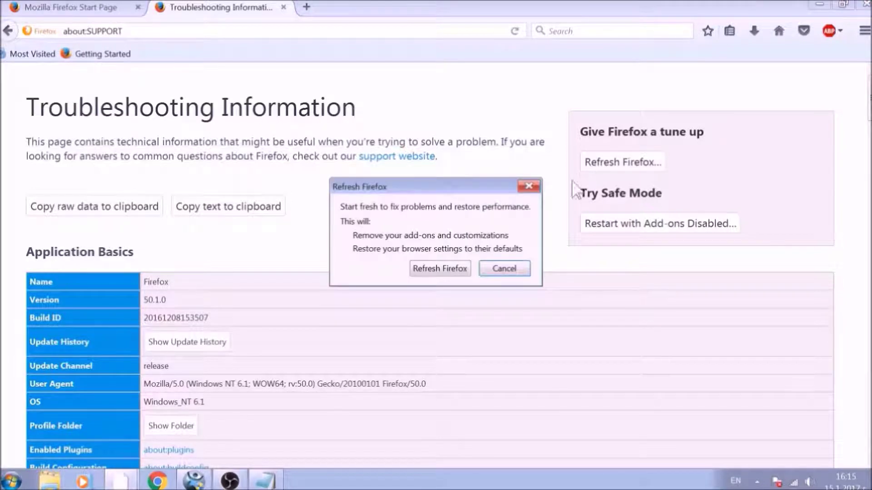
{"action": "left_click", "coordinate": [462, 275]}
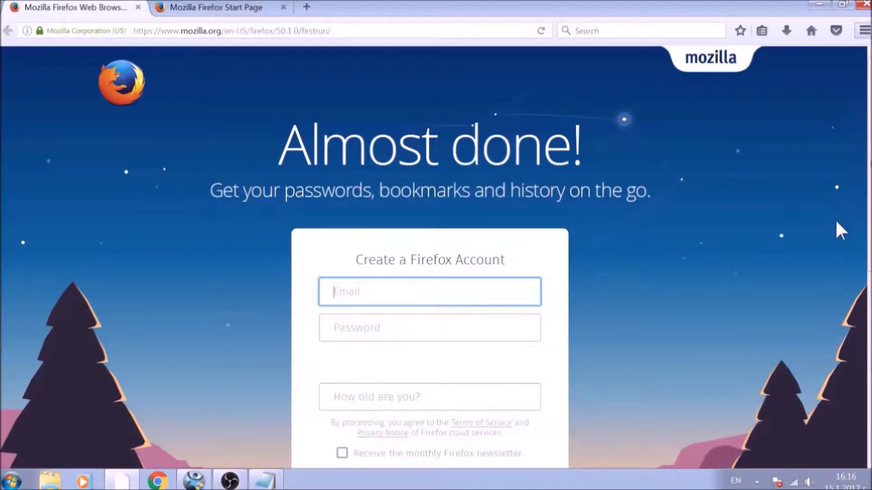
Step: Check that both Avast extensions show as disabled, then close all three Firefox tabs
{"action": "key", "text": "ctrl+shift+a"}
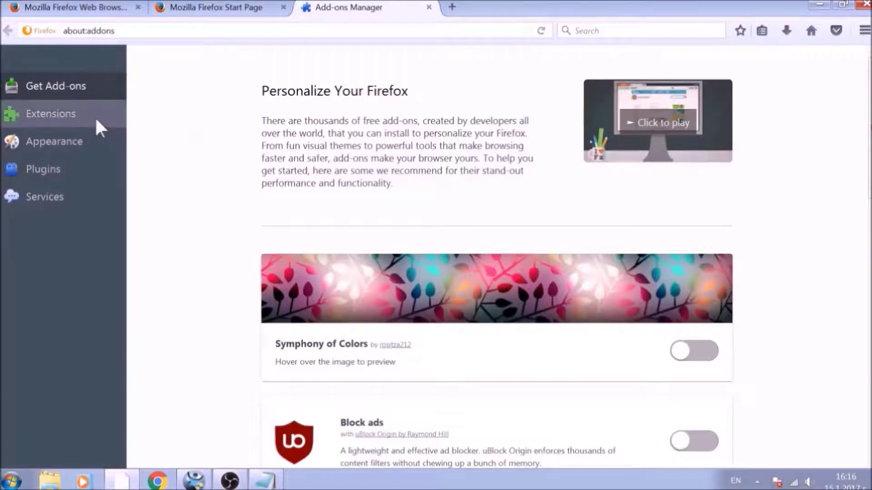
{"action": "left_click", "coordinate": [92, 115]}
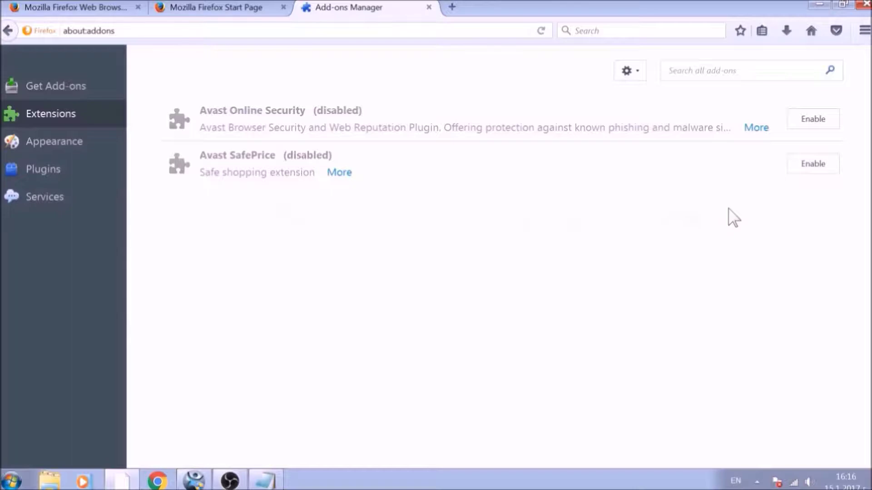
{"action": "left_click", "coordinate": [864, 4]}
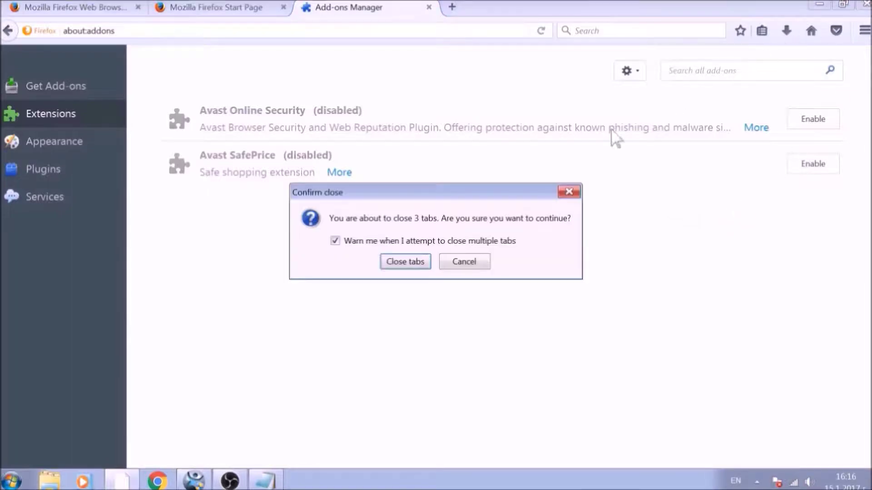
{"action": "left_click", "coordinate": [429, 262]}
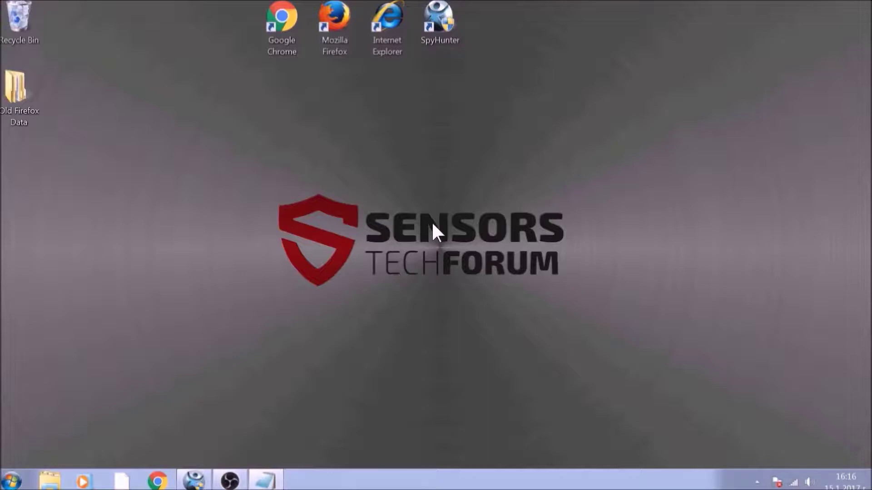
Step: Launch Internet Explorer, decline the security prompt, and set the home page to blank in Internet Options
{"action": "double_click", "coordinate": [389, 42]}
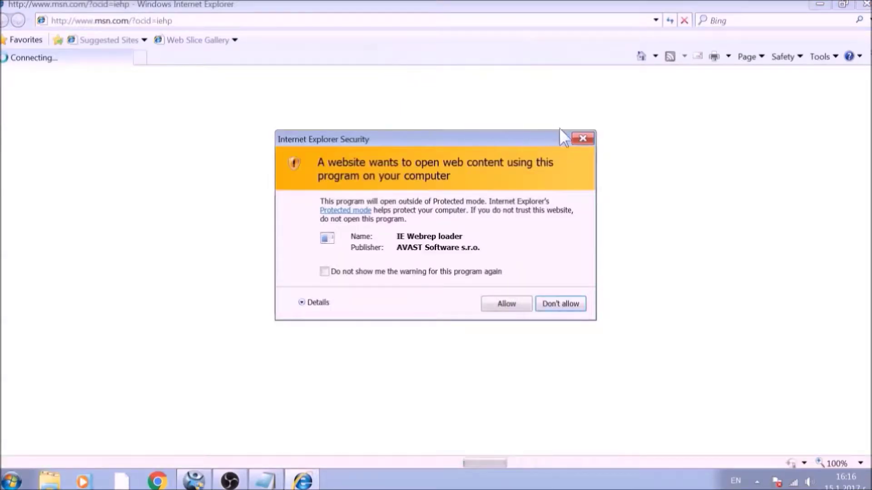
{"action": "left_click", "coordinate": [575, 136]}
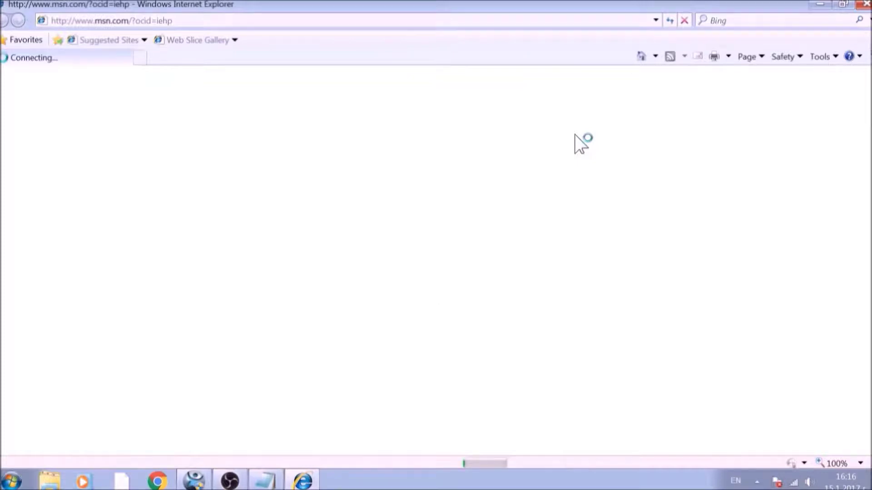
{"action": "left_click", "coordinate": [821, 56]}
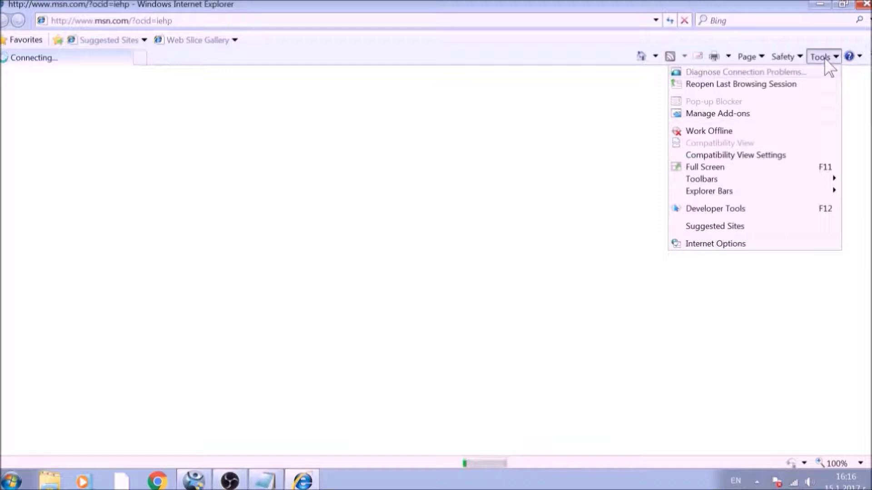
{"action": "left_click", "coordinate": [741, 245]}
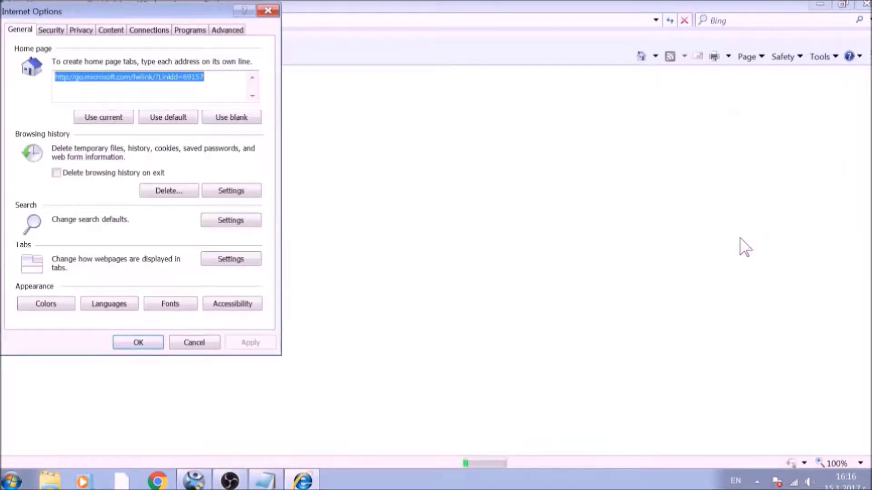
{"action": "left_click", "coordinate": [238, 119]}
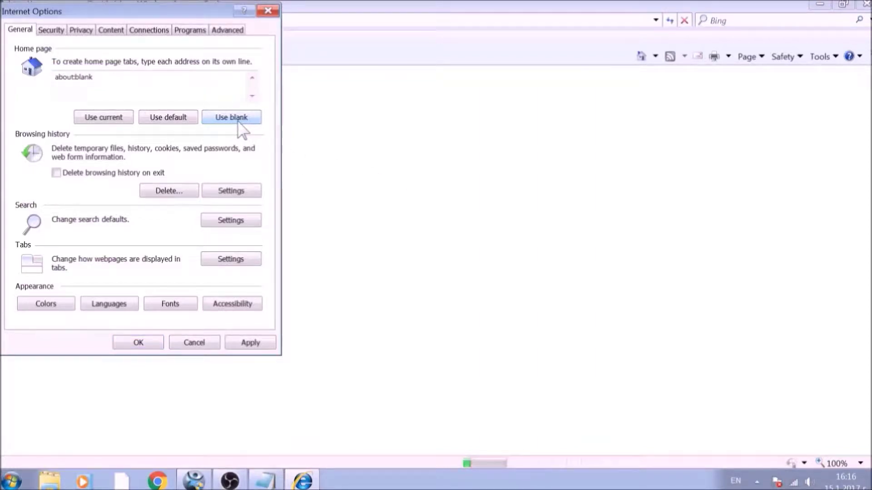
Step: Reset Internet Explorer to its default settings with personal settings deleted, then close the browser
{"action": "left_click", "coordinate": [229, 31]}
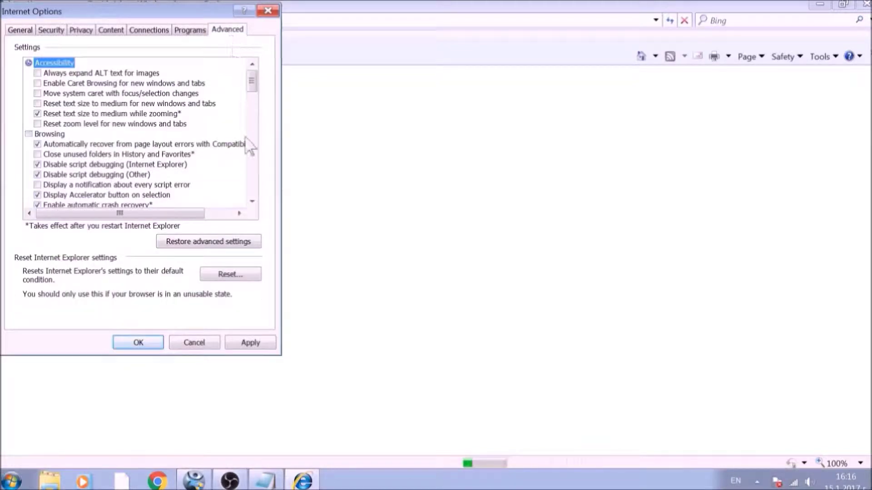
{"action": "left_click", "coordinate": [231, 274]}
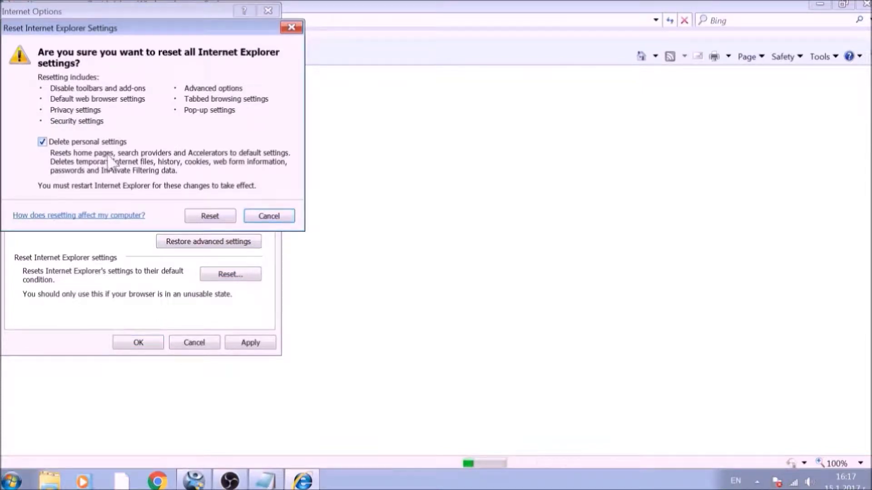
{"action": "left_click", "coordinate": [200, 217]}
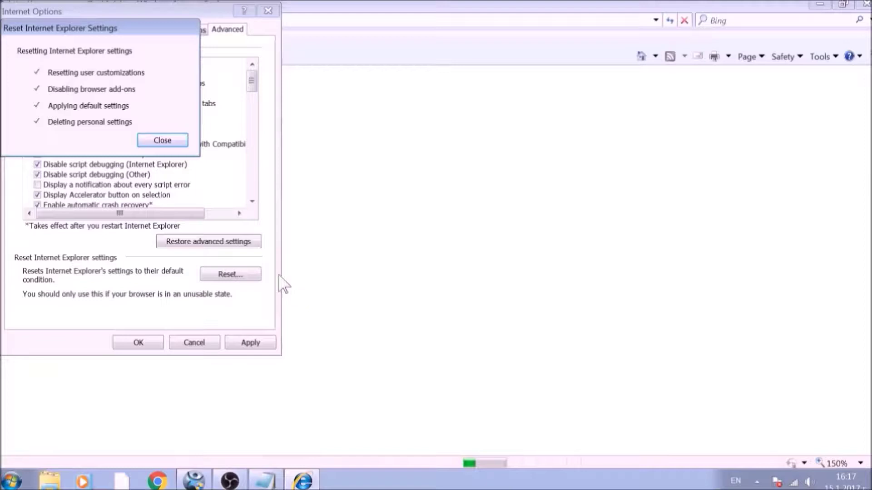
{"action": "left_click", "coordinate": [177, 140]}
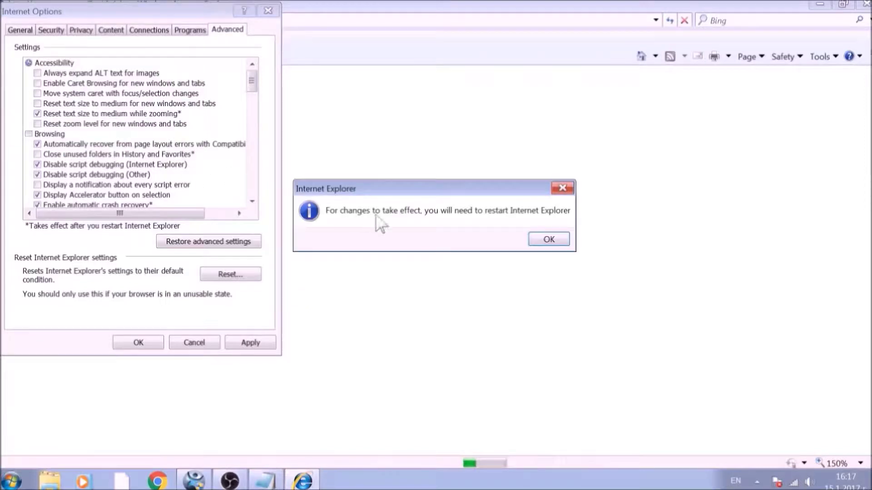
{"action": "left_click", "coordinate": [548, 240]}
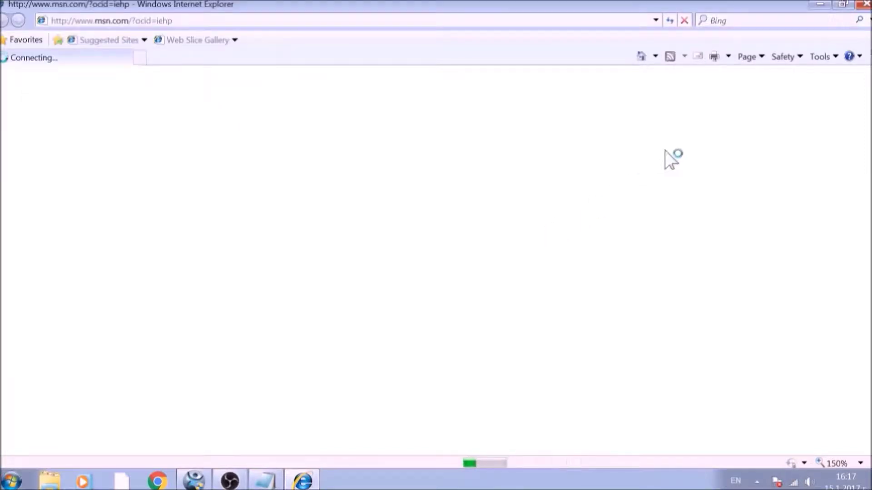
{"action": "left_click", "coordinate": [866, 6]}
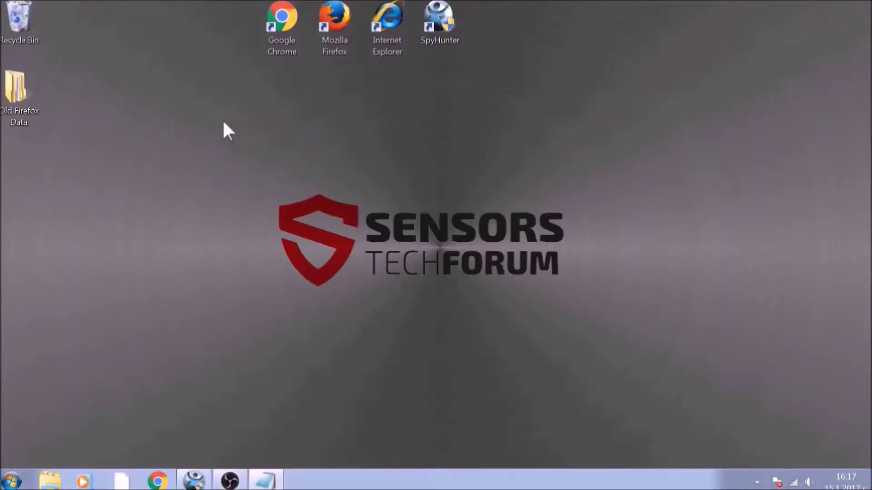
Step: Bring the SpyHunter 4 window up from the taskbar on its Start New Scan page
{"action": "left_click_drag", "start_coordinate": [176, 123], "coordinate": [666, 347]}
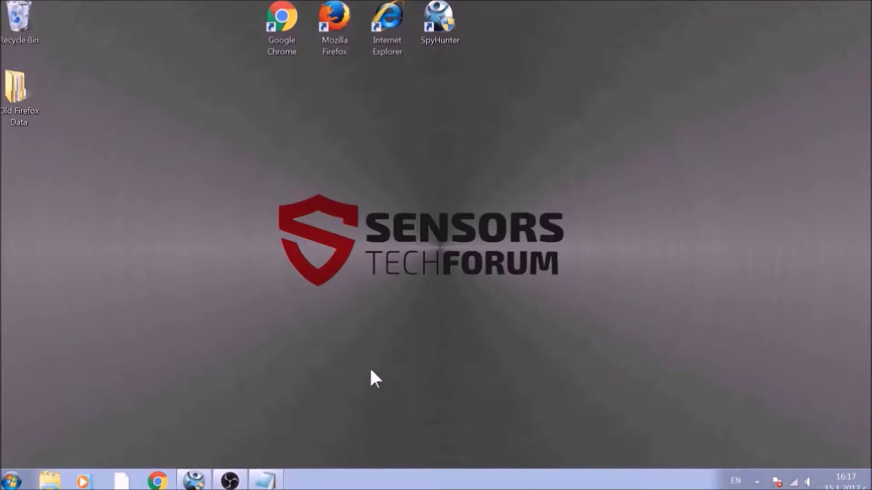
{"action": "left_click", "coordinate": [207, 481]}
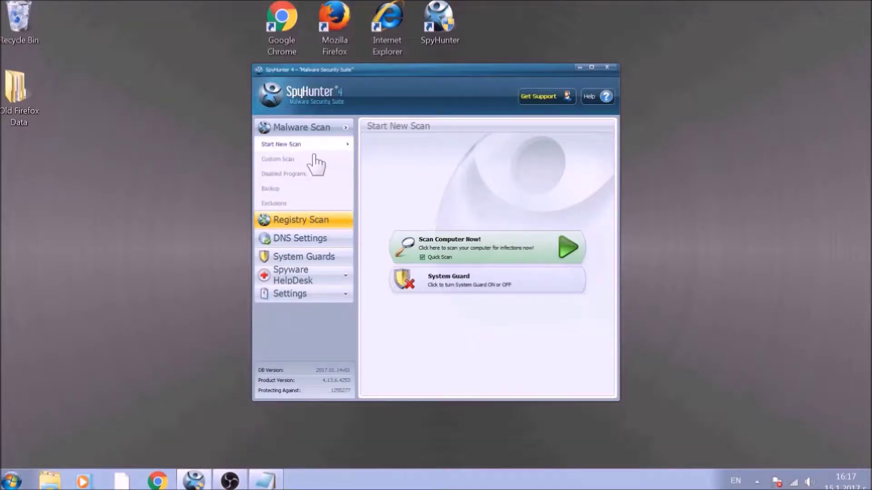
Step: Run SpyHunter's Quick Scan with Scan Computer Now!
{"action": "left_click", "coordinate": [456, 243]}
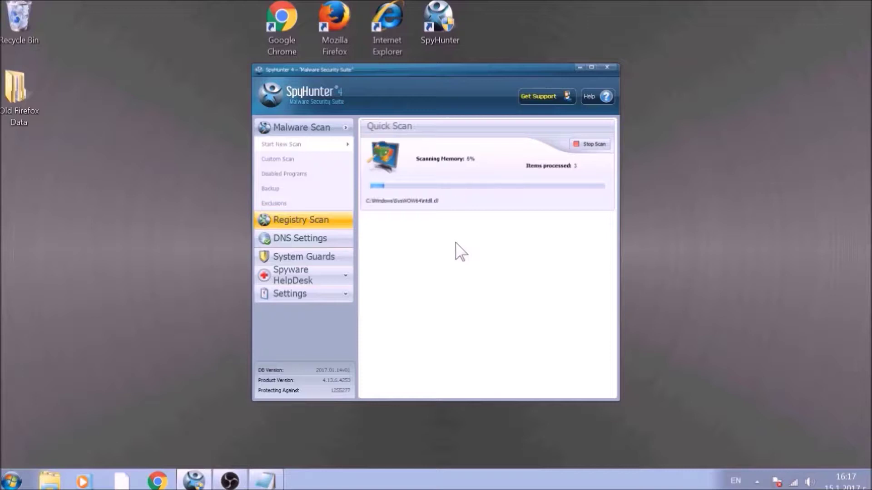